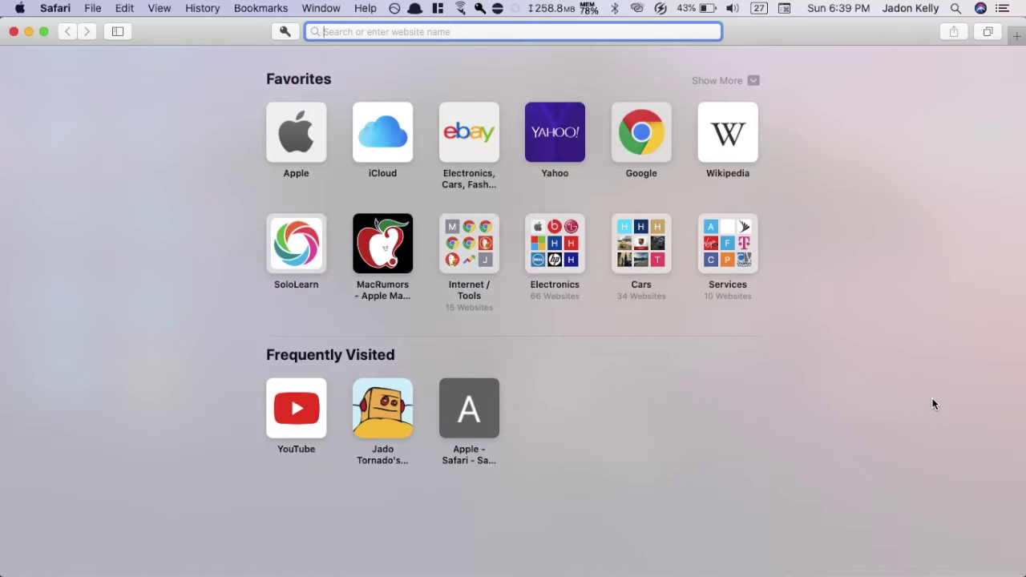
Step: Show Safari's application menu from the menu bar
click(47, 10)
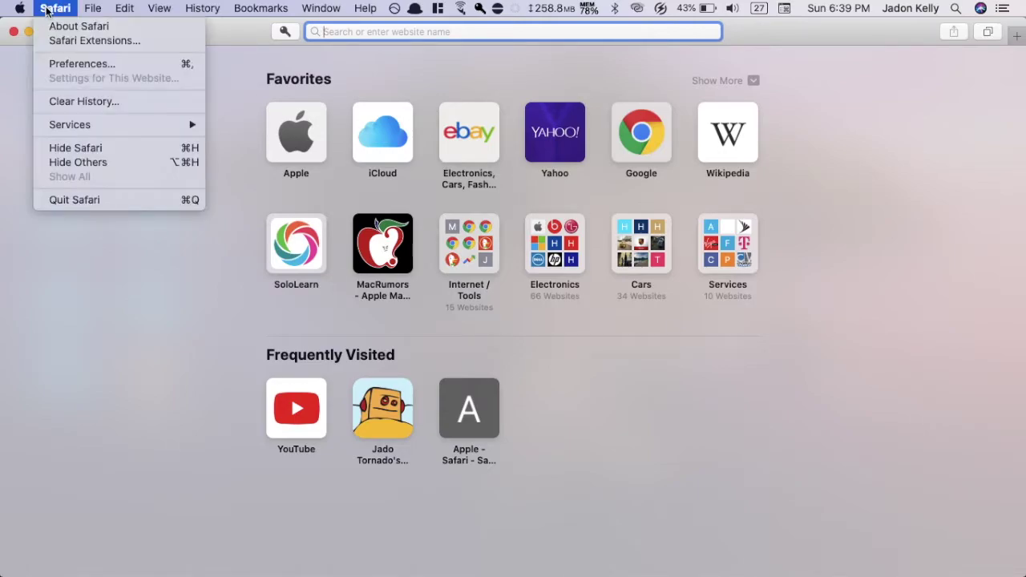
Step: Browse the App Store's Safari Extensions list down to the AdBlock for Safari page
click(82, 40)
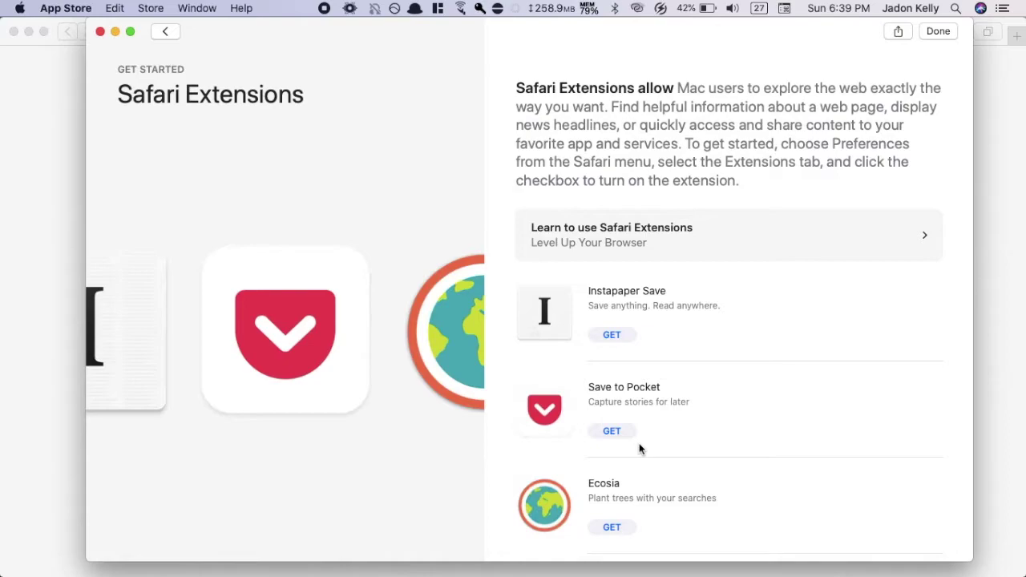
scroll(640, 449, down, 1)
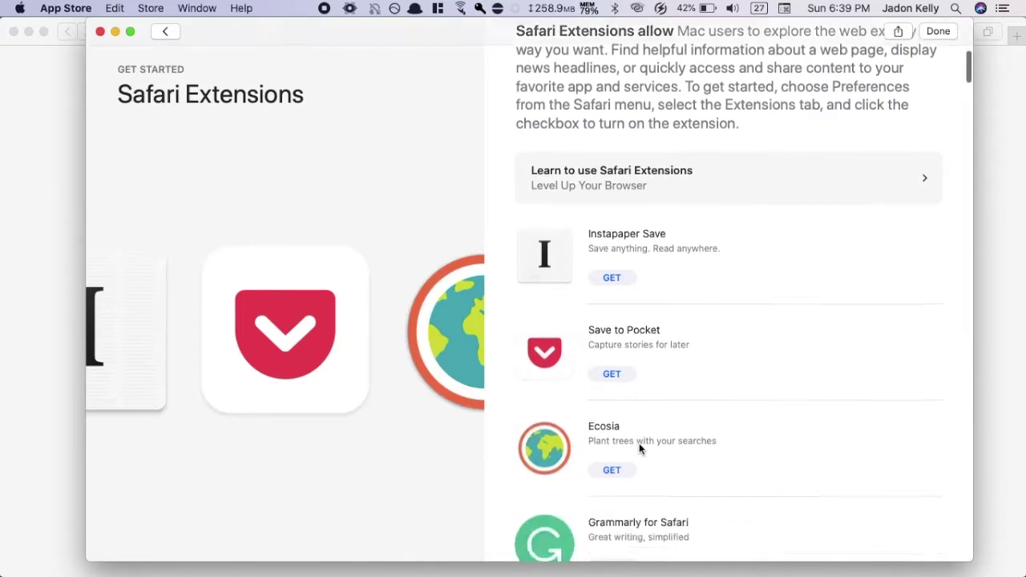
scroll(640, 449, down, 1)
scroll(639, 449, down, 3)
scroll(640, 449, down, 3)
scroll(640, 449, down, 3)
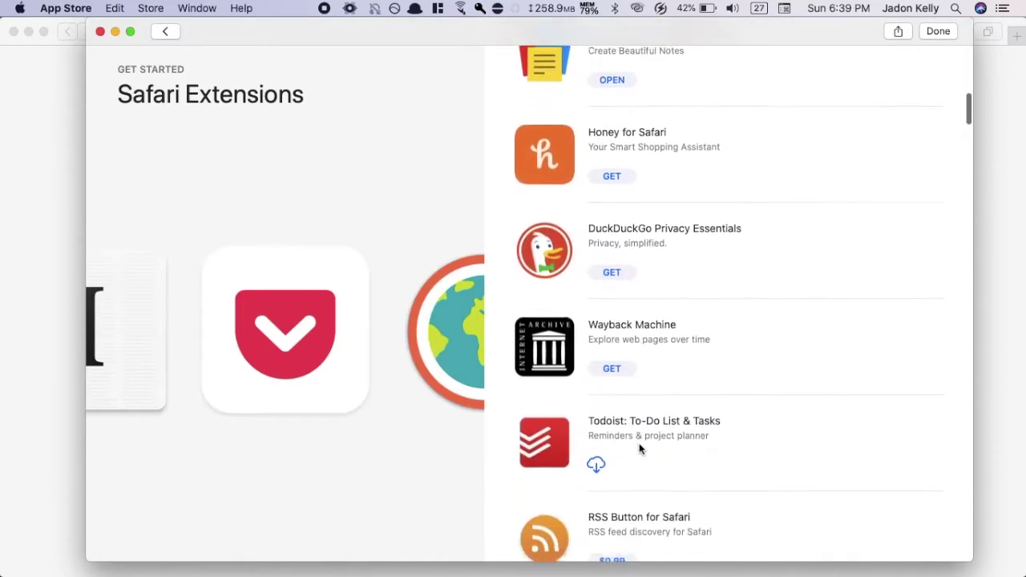
scroll(640, 449, down, 3)
scroll(640, 449, down, 3)
scroll(640, 449, down, 3)
scroll(640, 449, down, 3)
scroll(639, 449, down, 3)
scroll(640, 449, down, 2)
scroll(640, 449, down, 2)
scroll(639, 449, down, 3)
scroll(640, 449, down, 3)
scroll(640, 448, down, 3)
scroll(640, 449, down, 1)
scroll(640, 449, down, 3)
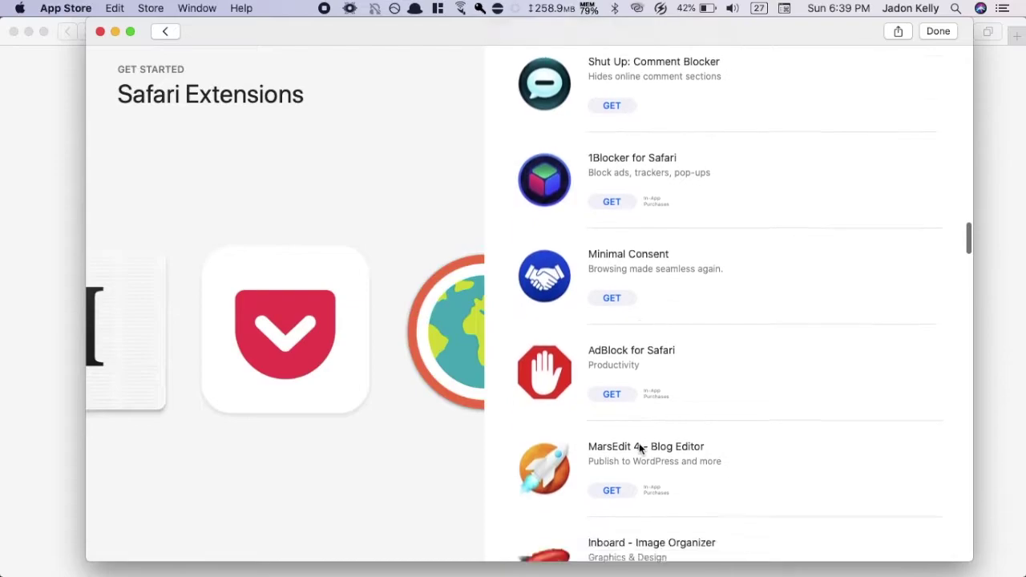
scroll(640, 401, down, 1)
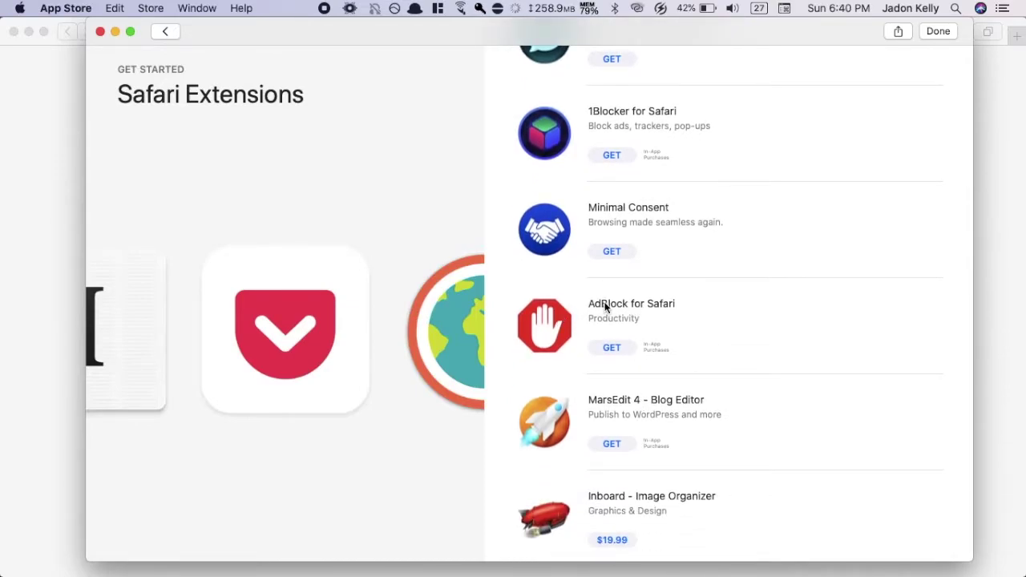
click(604, 307)
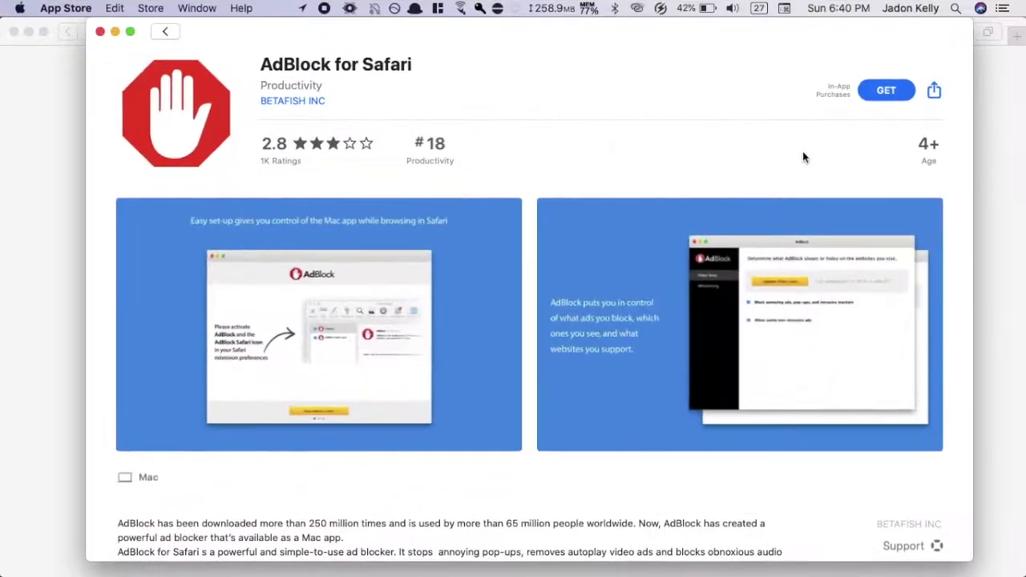
Step: Get and install AdBlock for Safari, then show Launchpad's installed apps
click(889, 94)
click(890, 95)
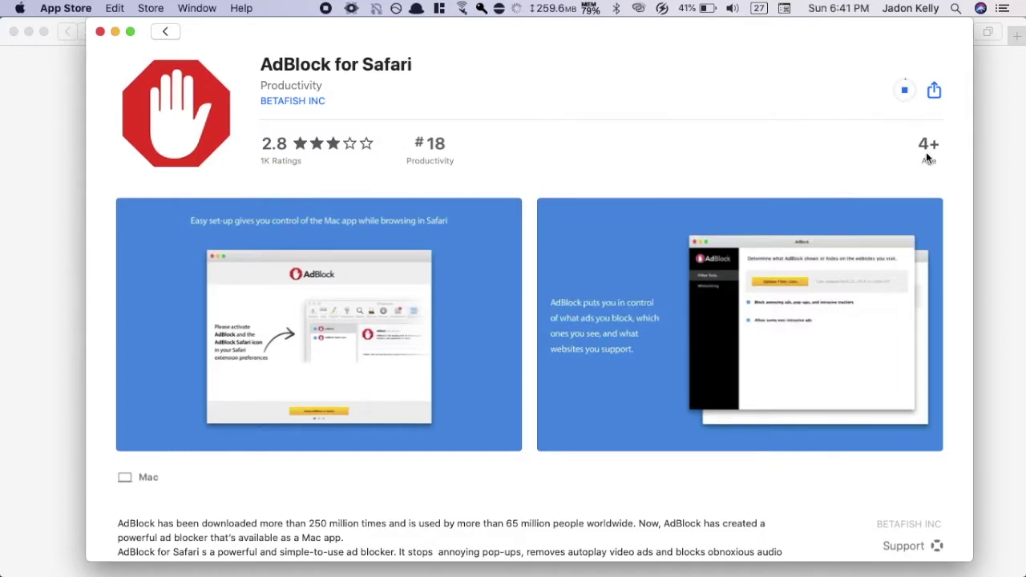
scroll(731, 284, down, 5)
scroll(731, 284, down, 4)
scroll(731, 283, down, 5)
scroll(731, 283, down, 2)
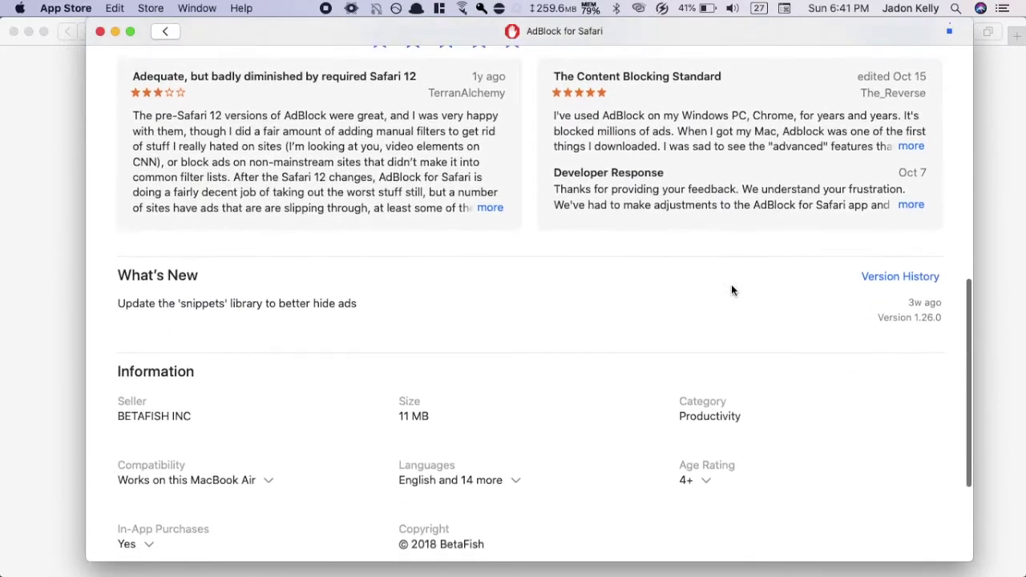
scroll(731, 287, down, 4)
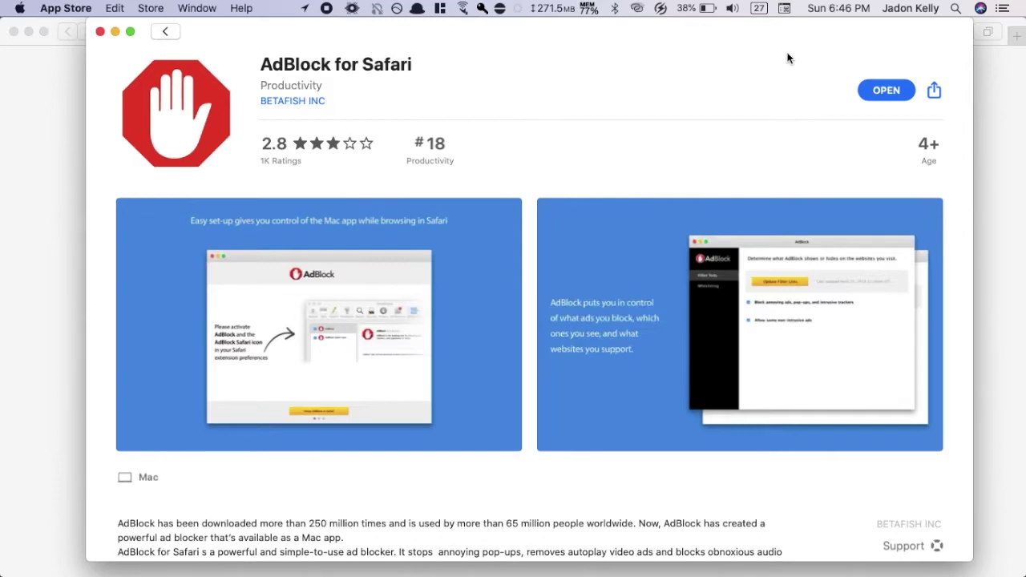
key(F4)
Step: Launch AdBlock and start 'Set up AdBlock in Safari', bringing up Safari's app menu
click(126, 273)
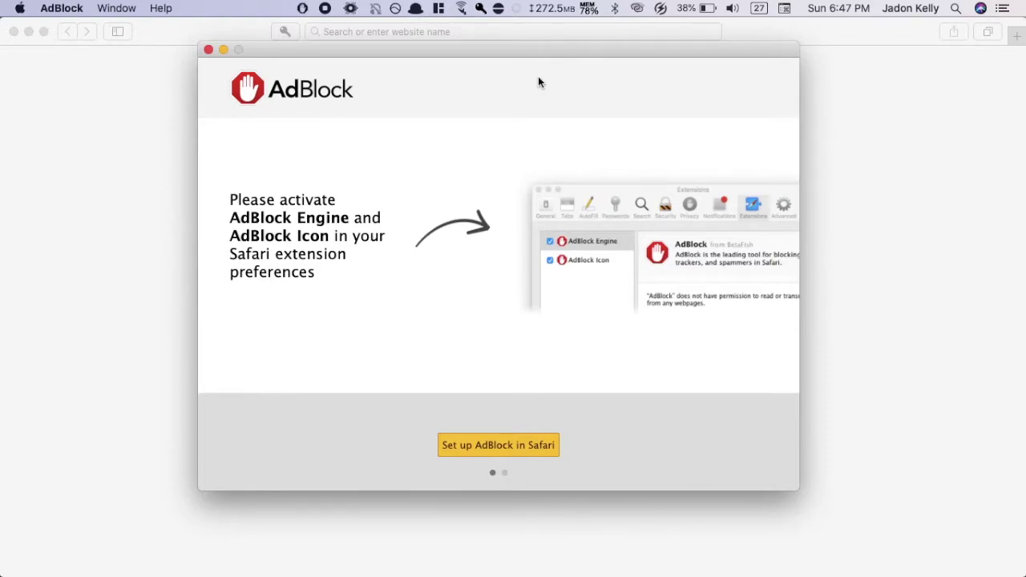
click(104, 44)
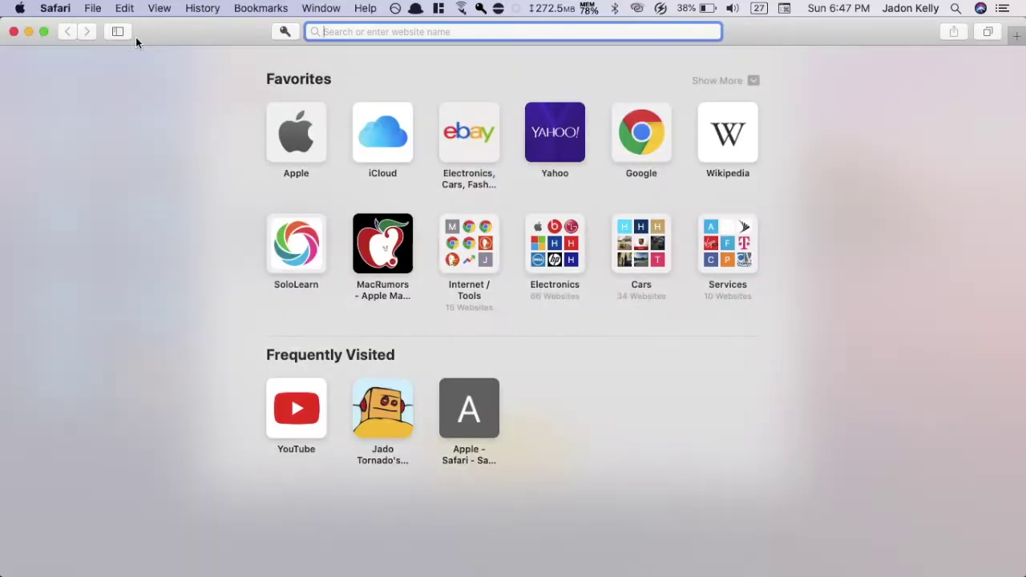
click(57, 7)
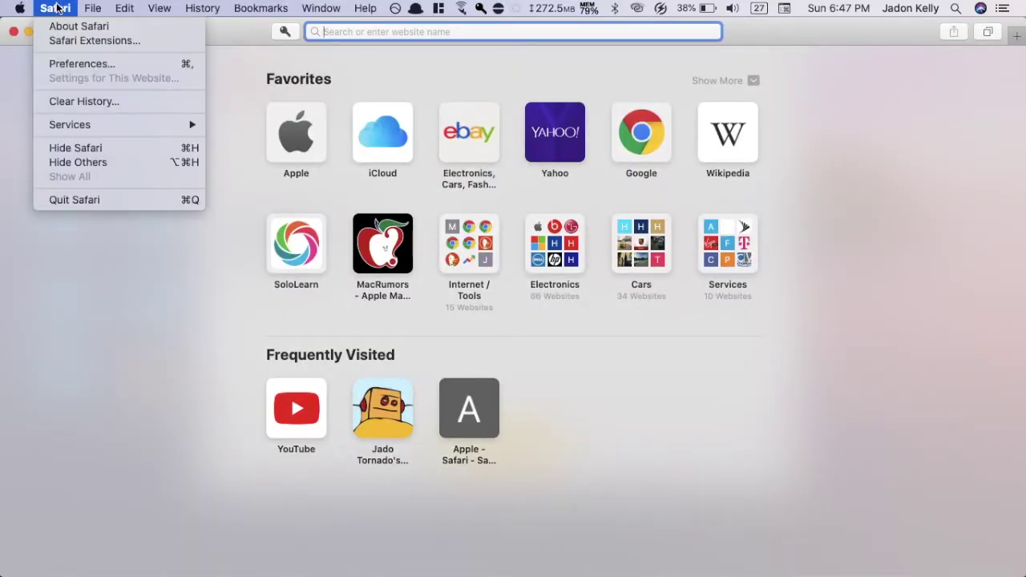
Step: Enable the AdBlock Engine and AdBlock Icon extensions in Safari's Extensions preferences
click(59, 64)
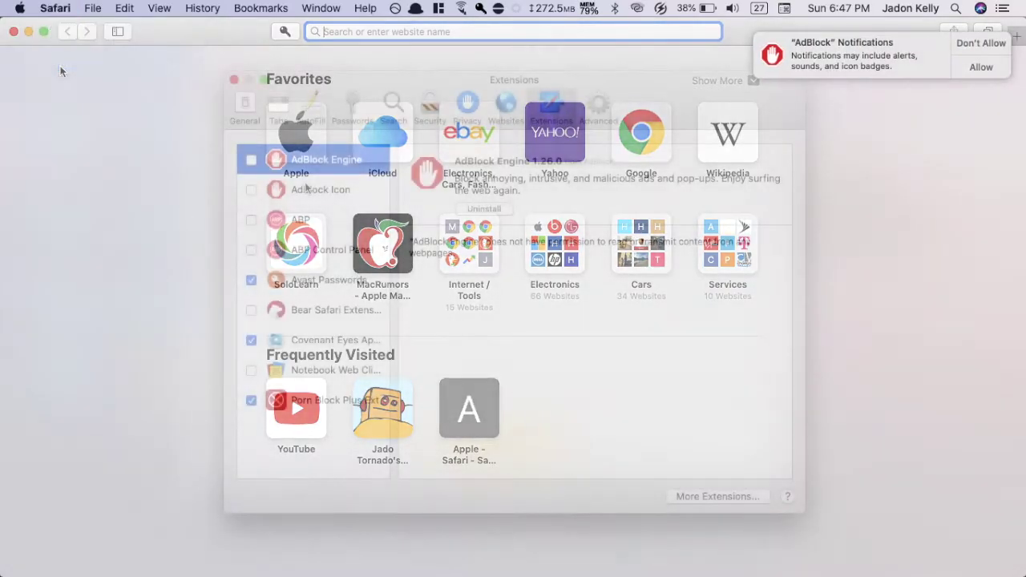
click(252, 161)
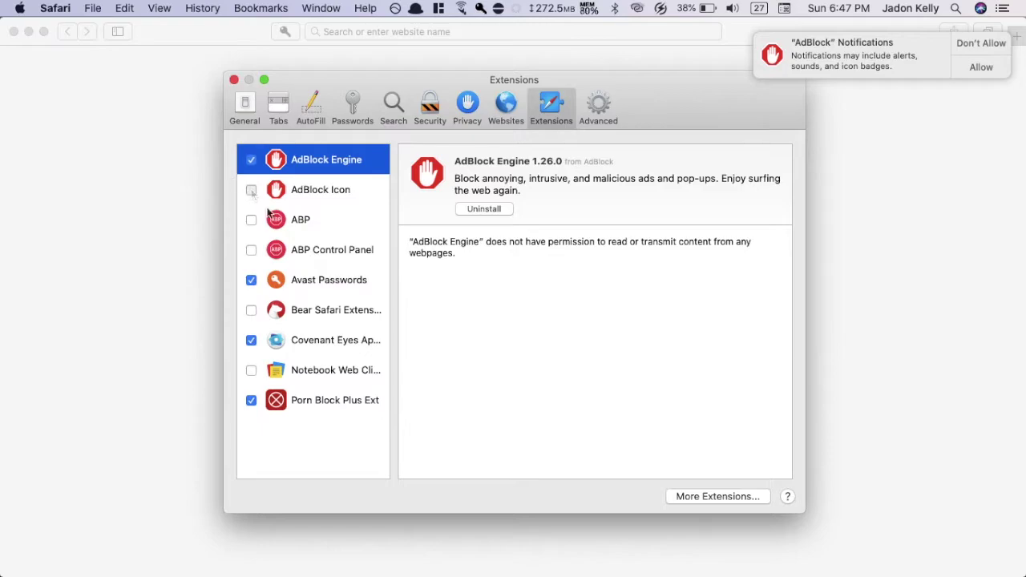
click(251, 192)
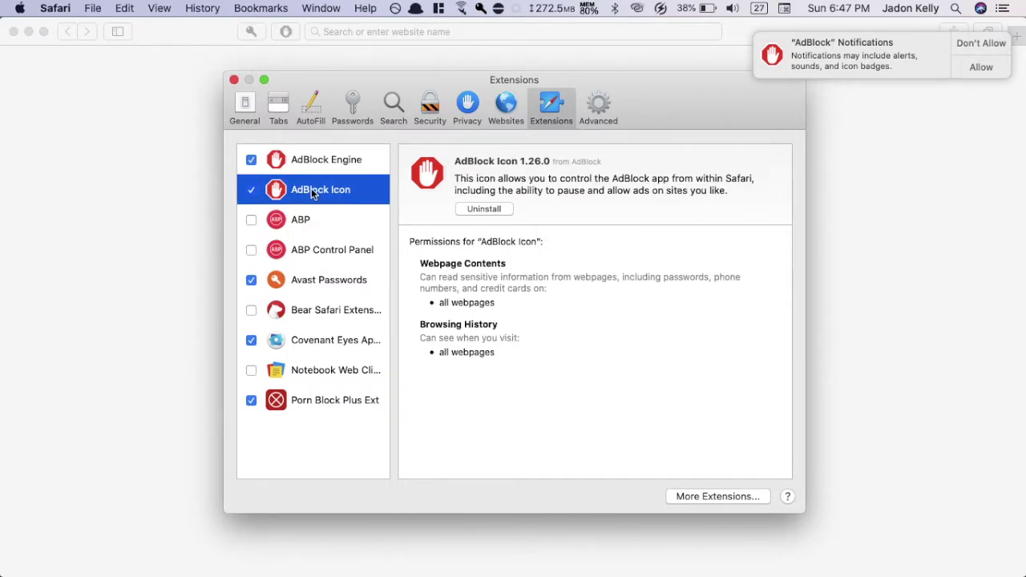
click(251, 190)
click(234, 79)
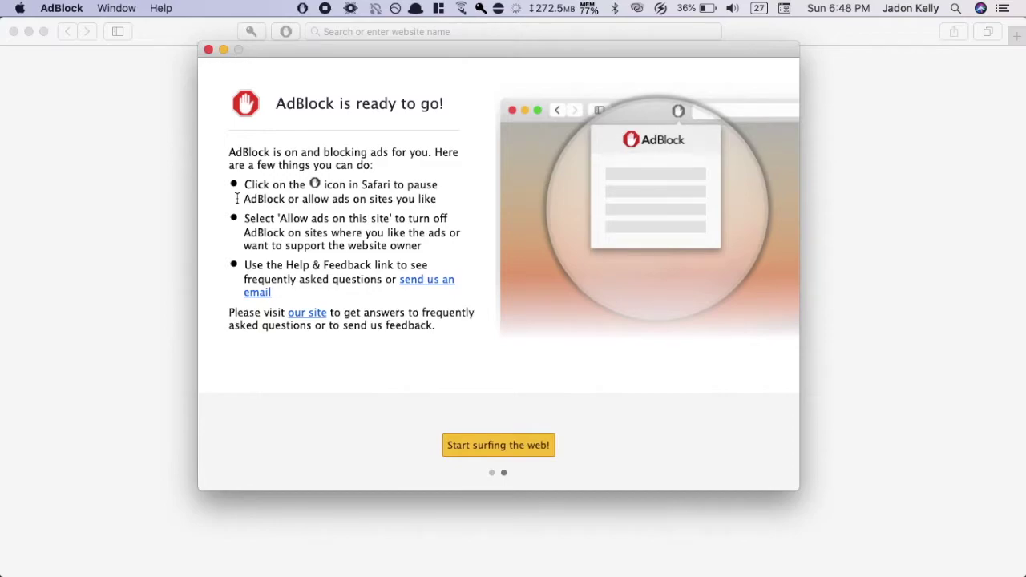
Step: Dismiss AdBlock's welcome window with 'Start surfing the web!'
click(498, 445)
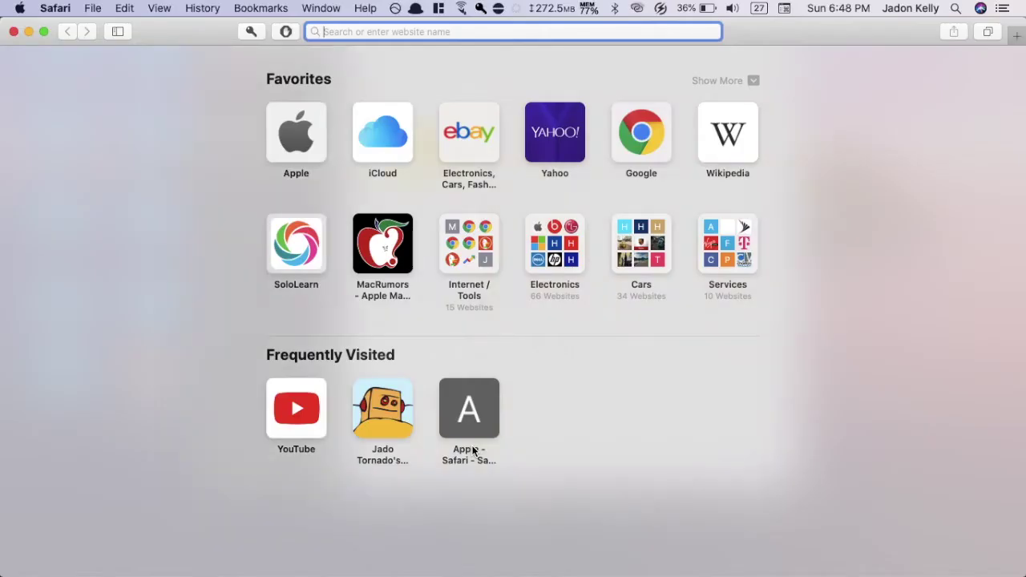
Step: Open AdBlock's Settings from its Safari toolbar button
click(290, 38)
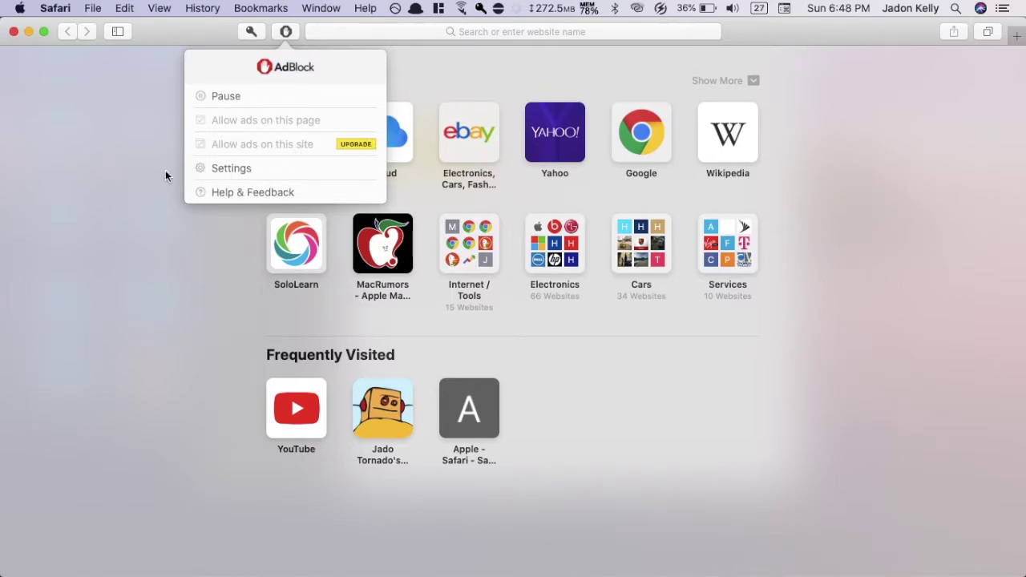
click(207, 168)
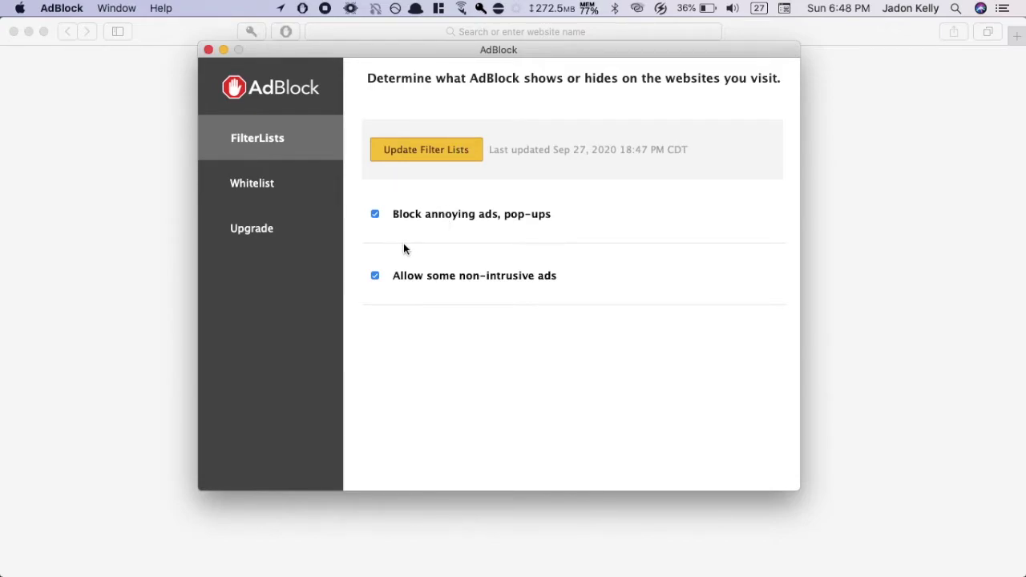
Step: Turn off non-intrusive ads, view the Whitelist and Upgrade pages, and close AdBlock settings
click(375, 275)
click(272, 187)
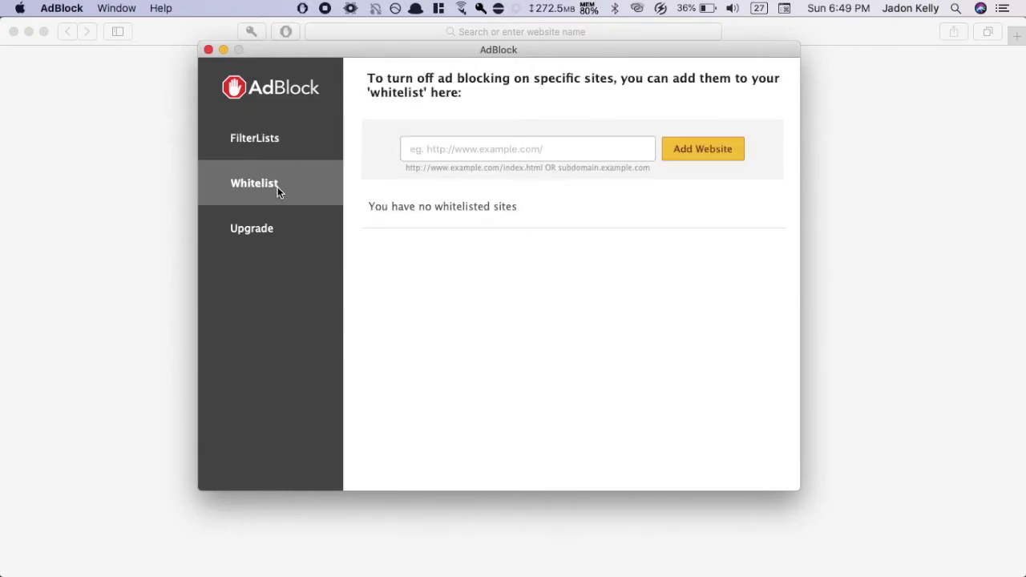
click(270, 230)
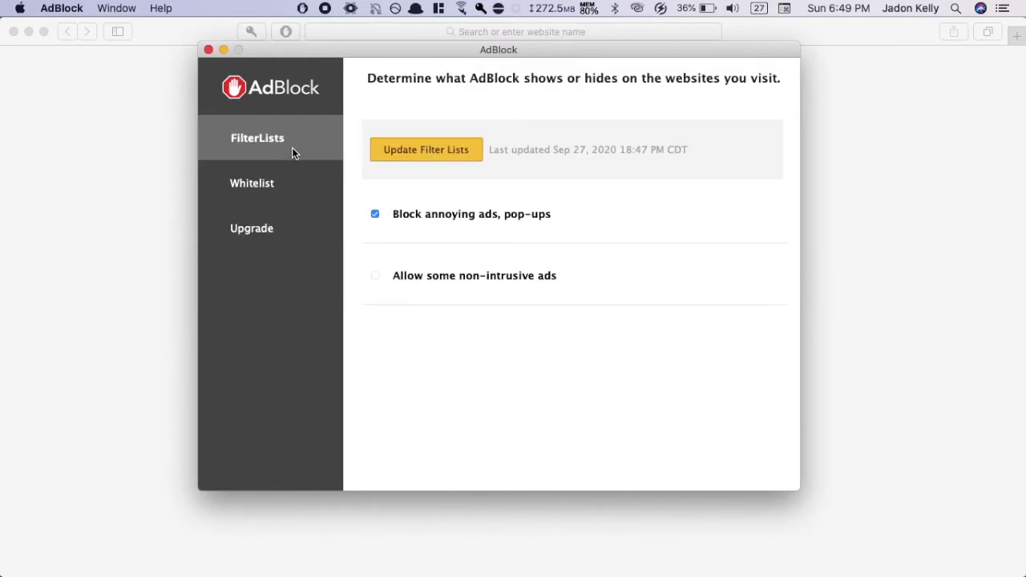
click(208, 50)
click(362, 32)
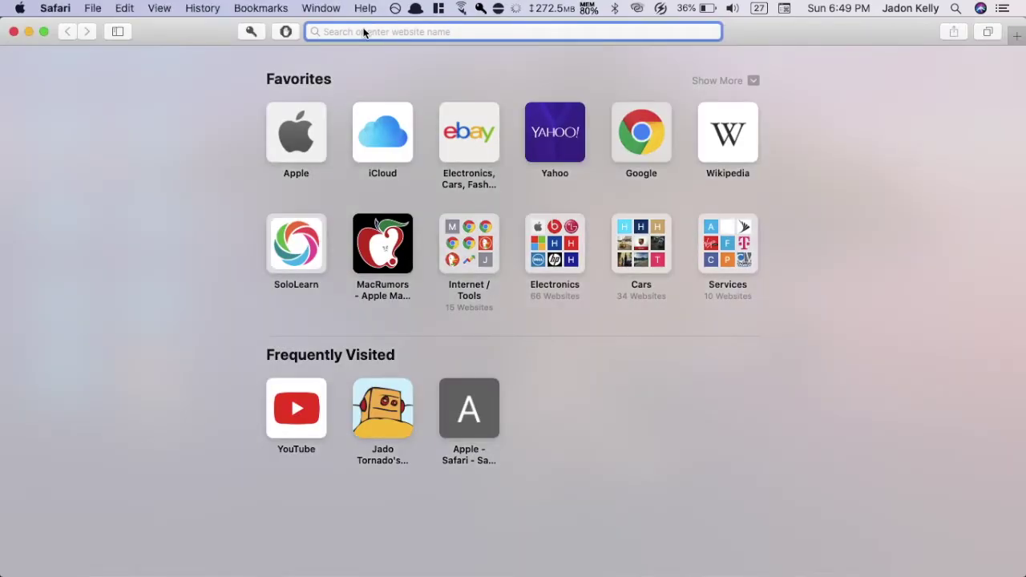
Step: On youtube.com, search '5g marques' and play then pause '5G: Explained!'
text(yout)
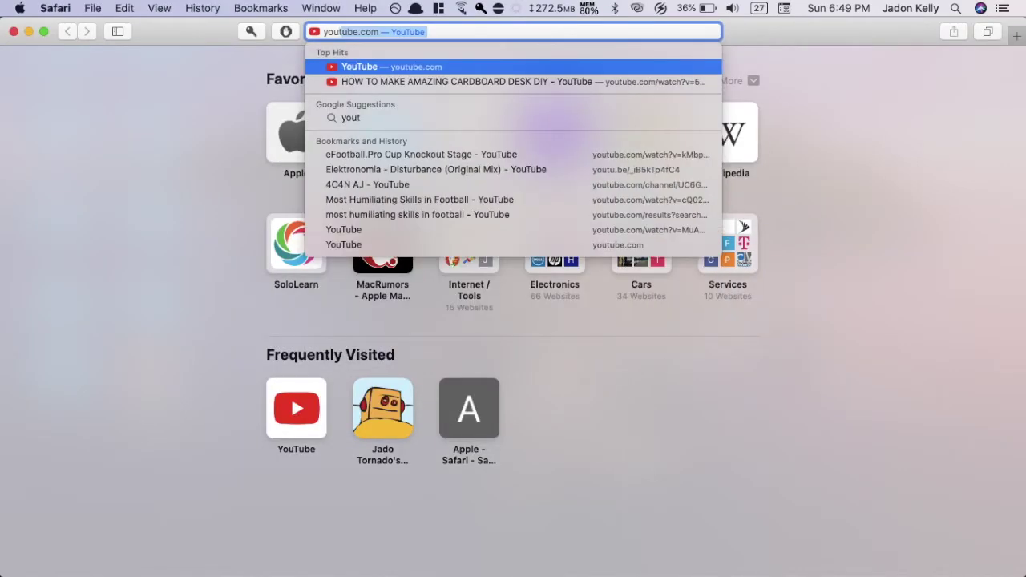
key(Return)
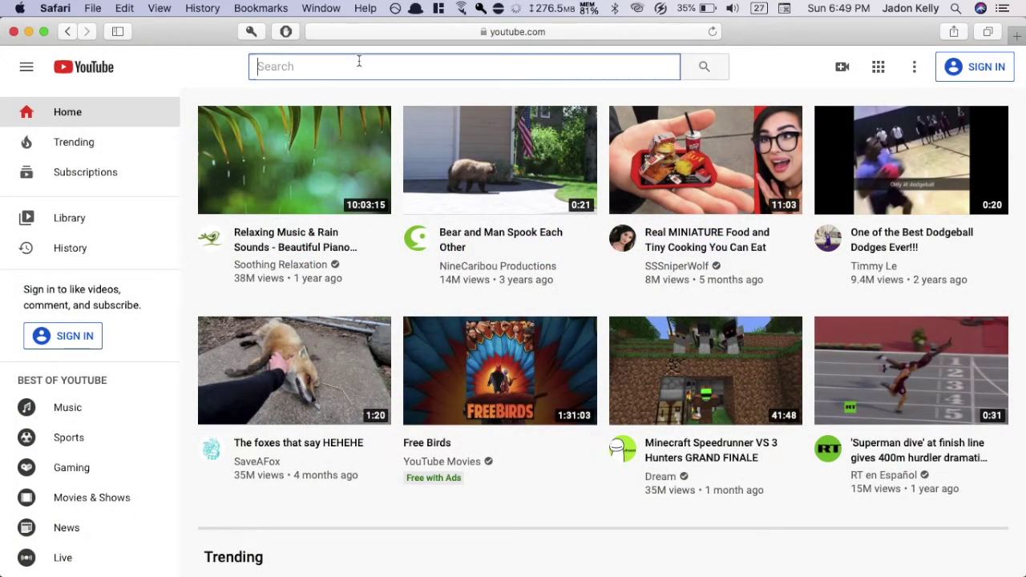
text(5)
text(g by)
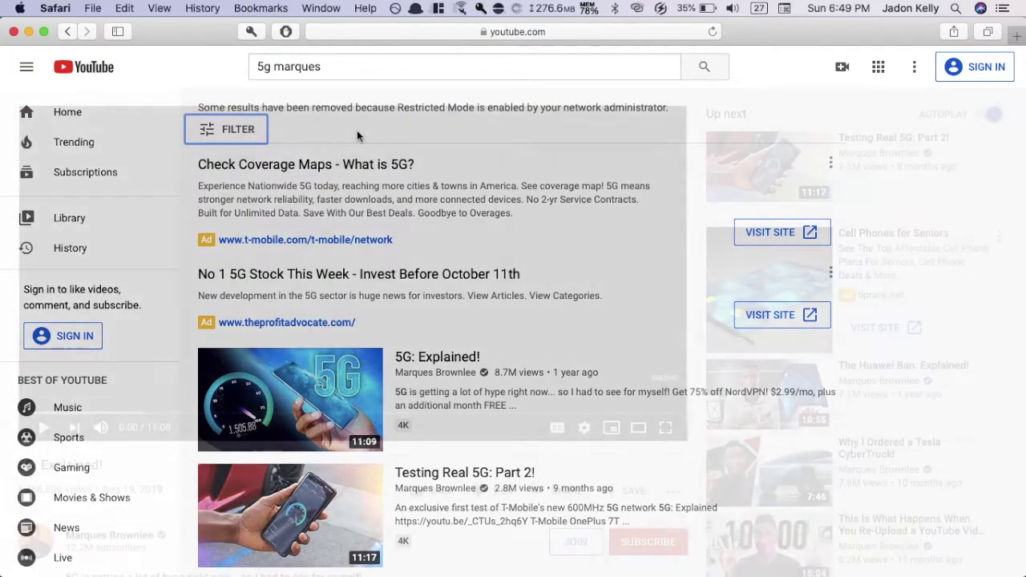
click(346, 259)
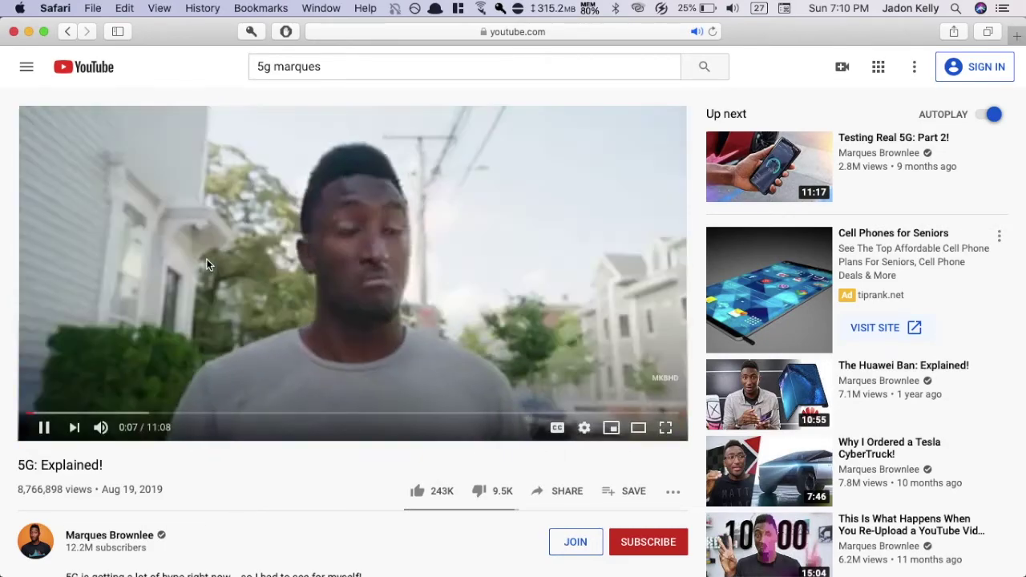
click(210, 248)
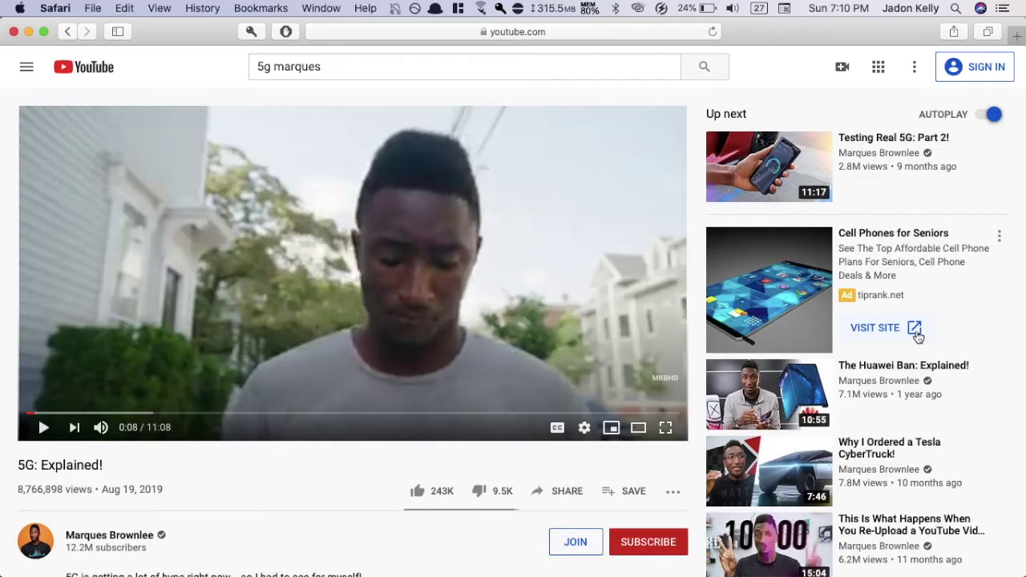
key(super+t)
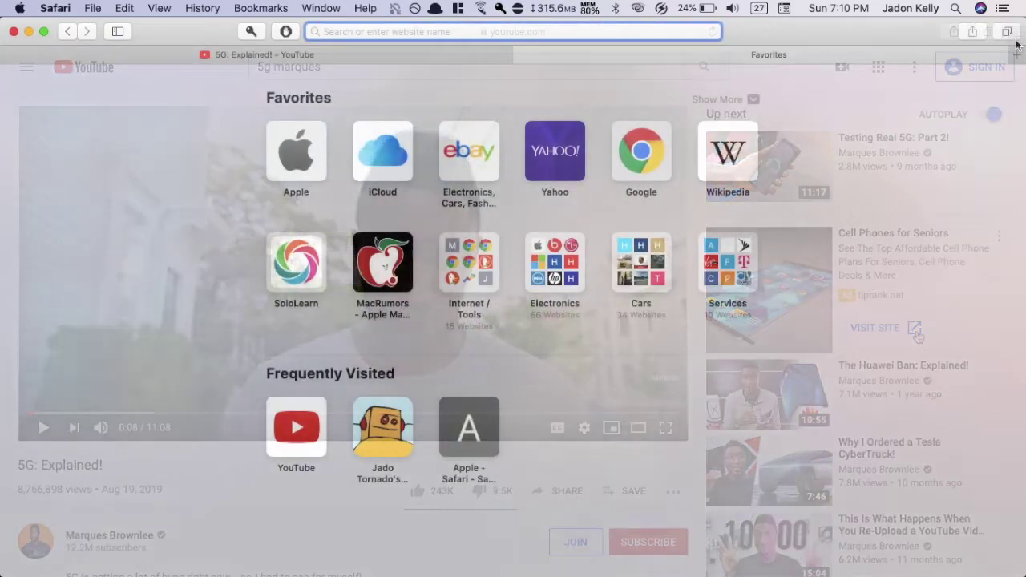
Step: Load foxnews.com, scroll the homepage, and open the lead tax-report story
text(tox)
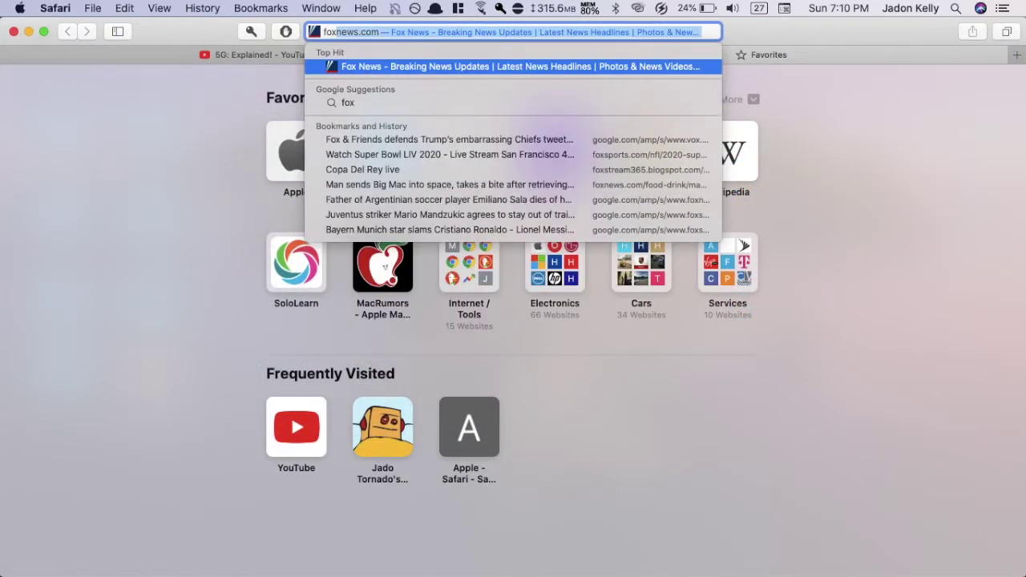
key(Return)
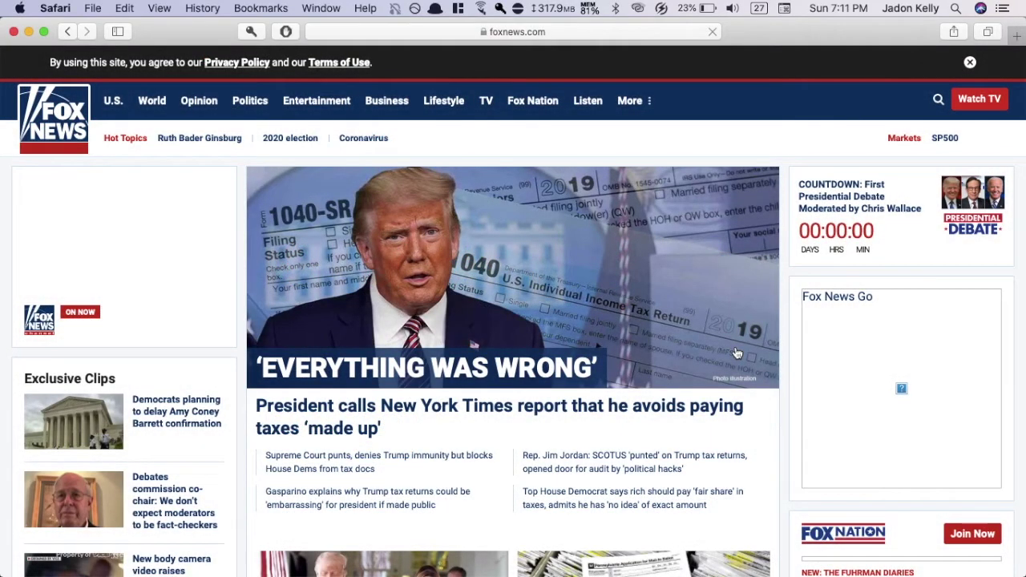
scroll(587, 295, down, 3)
scroll(587, 296, down, 7)
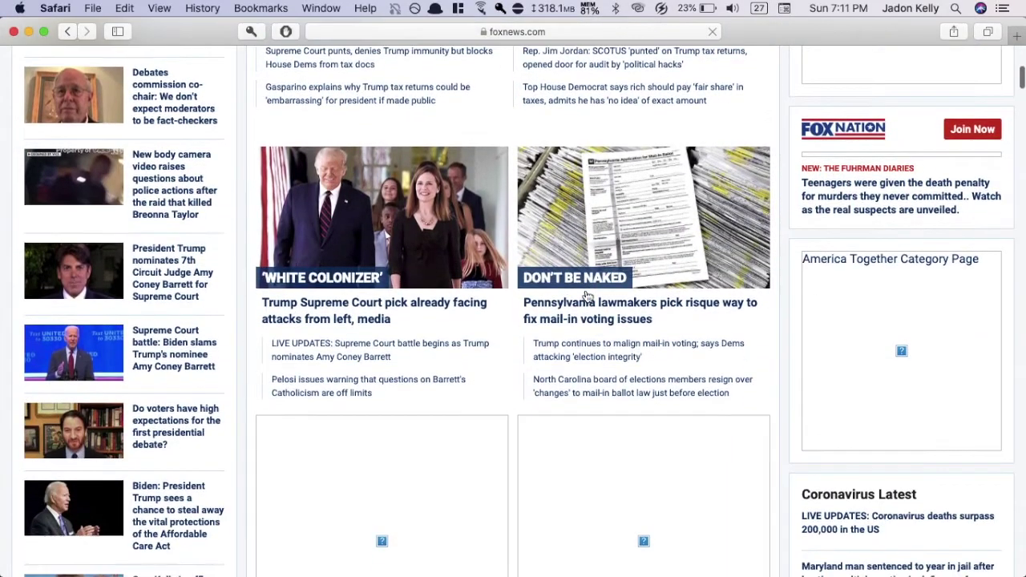
scroll(586, 295, down, 10)
scroll(586, 296, down, 3)
scroll(585, 296, down, 3)
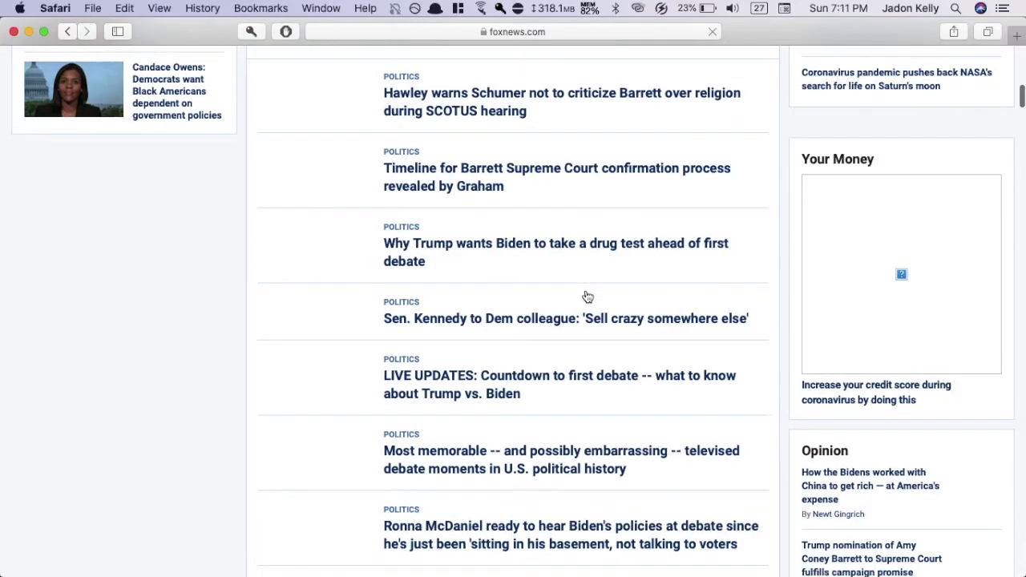
scroll(586, 295, up, 20)
scroll(586, 295, down, 15)
scroll(585, 295, down, 5)
scroll(585, 295, down, 1)
scroll(585, 296, down, 5)
scroll(585, 296, down, 4)
scroll(585, 296, up, 20)
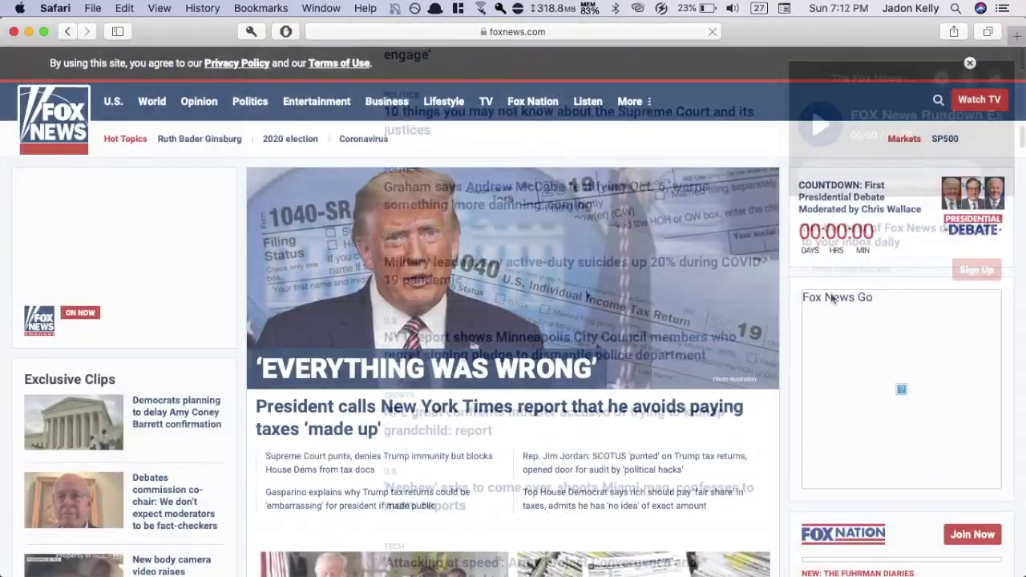
click(525, 319)
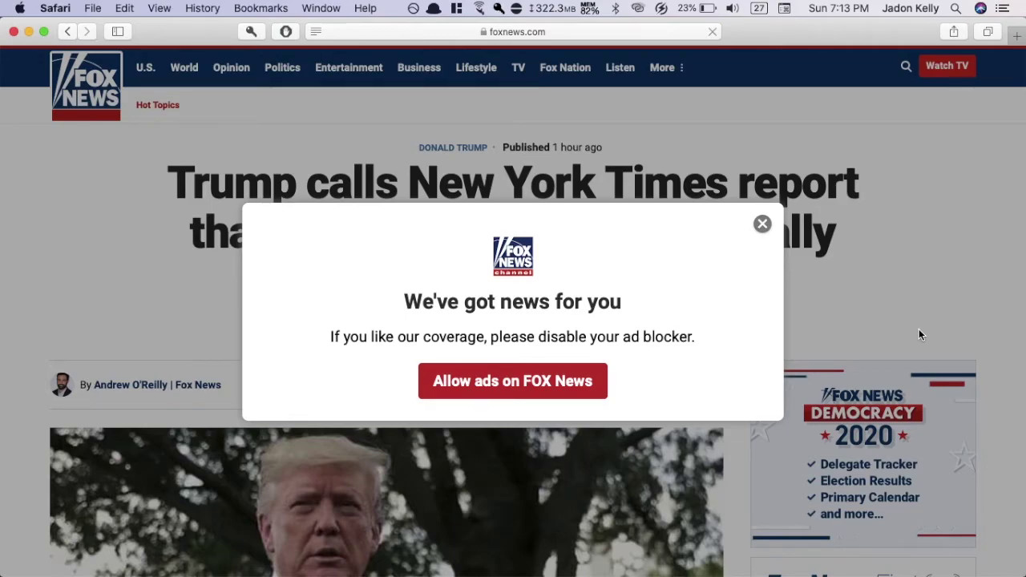
Step: Close the Fox News 'disable your ad blocker' popup and scroll the article to the footer
click(762, 224)
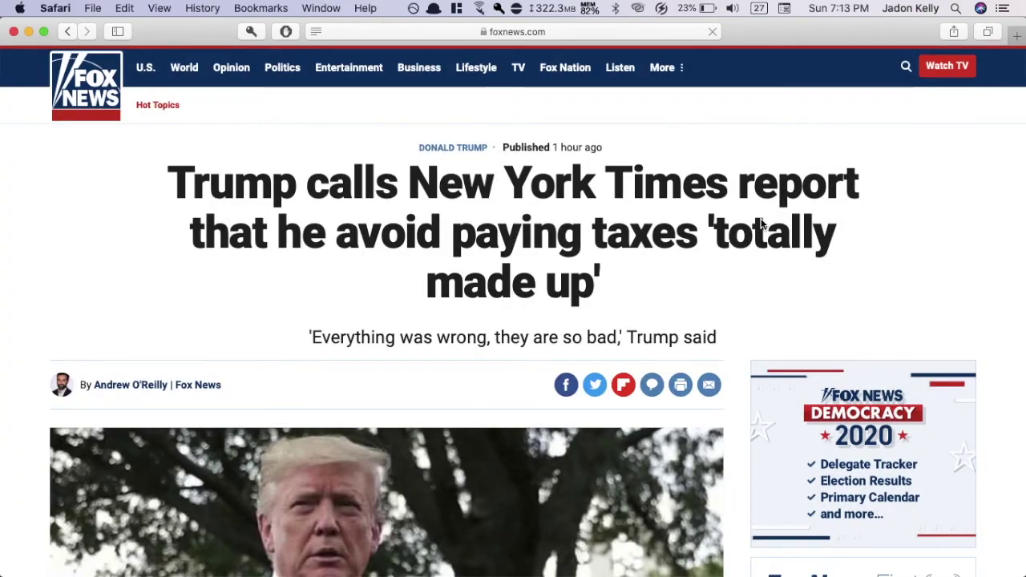
scroll(762, 224, down, 5)
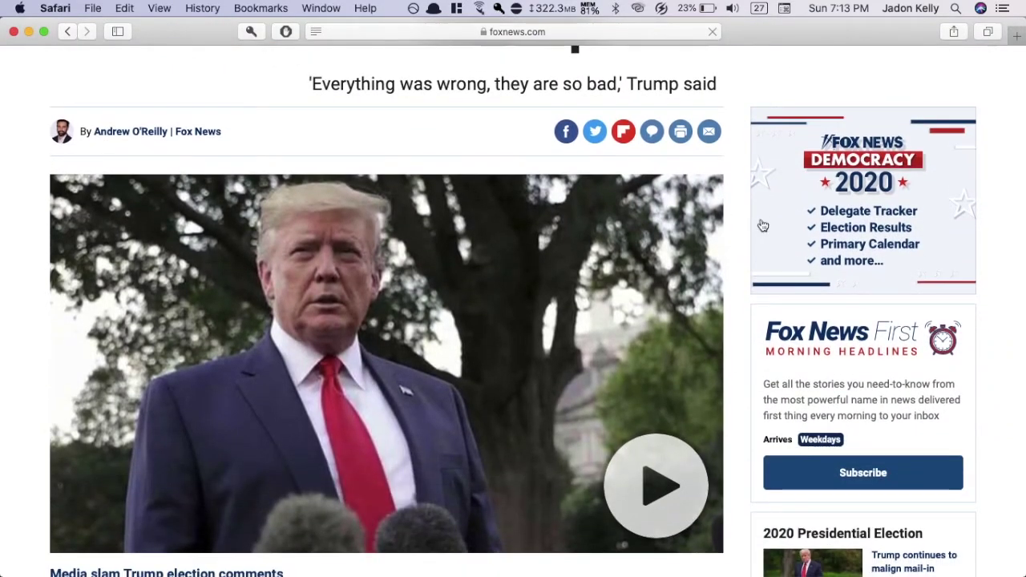
scroll(321, 324, down, 2)
scroll(320, 324, down, 15)
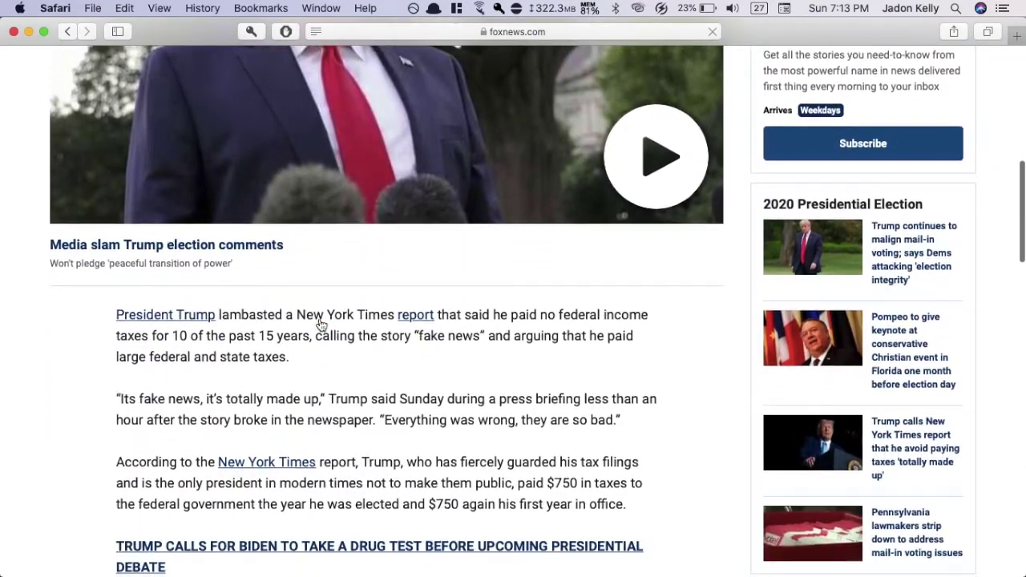
scroll(878, 543, down, 4)
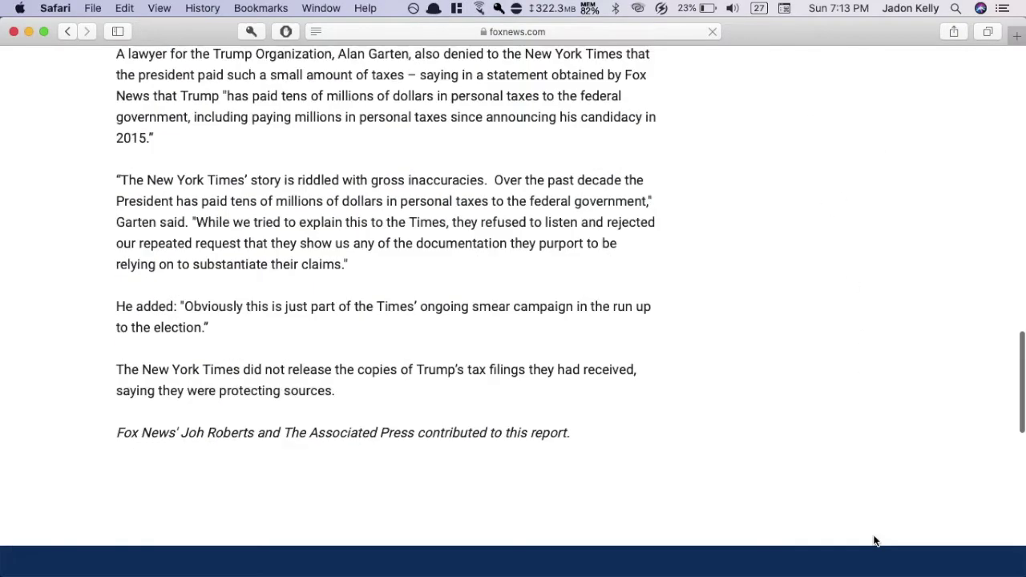
scroll(878, 543, down, 7)
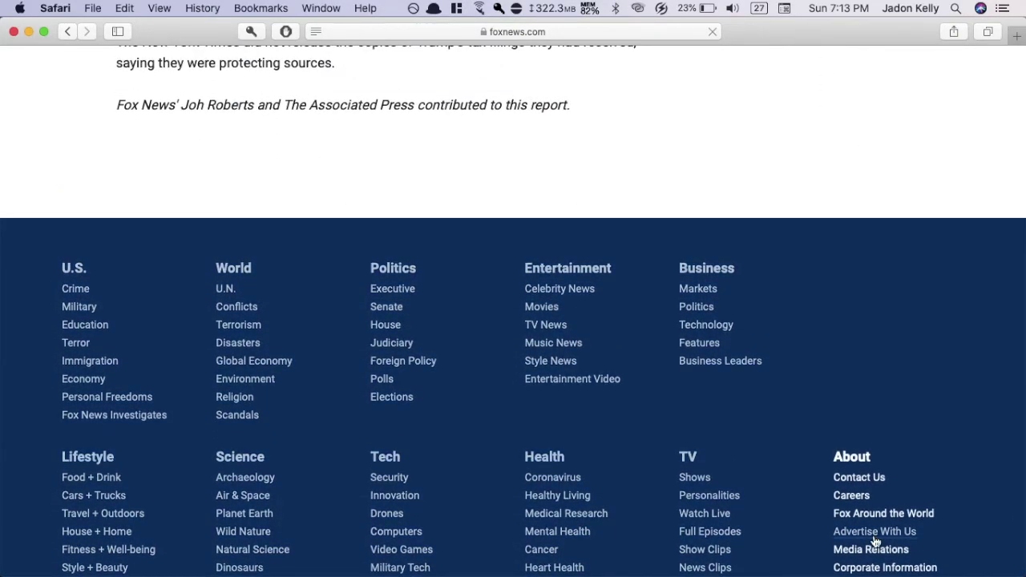